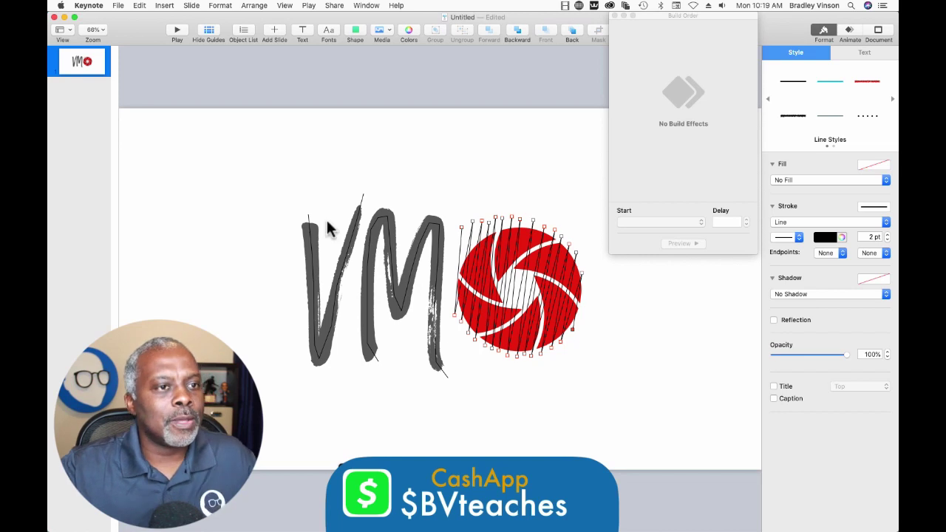
Show the object list, select the three traced lines over the logo and set their stroke width to 60 pt
{"action": "left_click", "coordinate": [238, 33]}
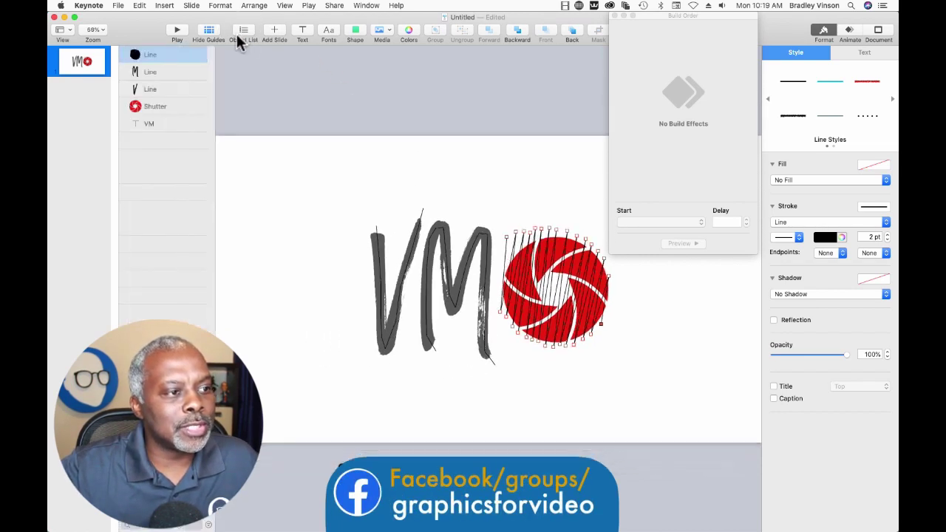
{"action": "left_click", "coordinate": [160, 72], "text": "shift"}
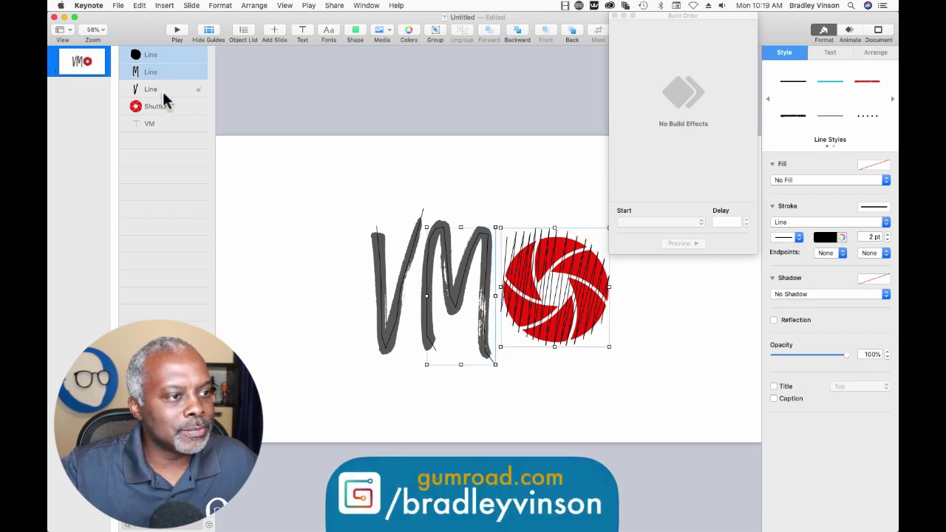
{"action": "left_click", "coordinate": [163, 89], "text": "shift"}
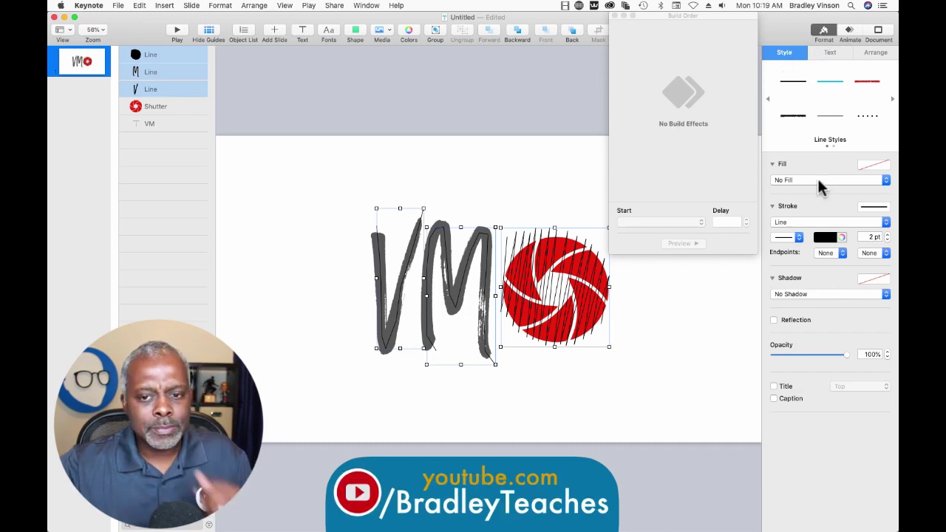
{"action": "left_click", "coordinate": [869, 237]}
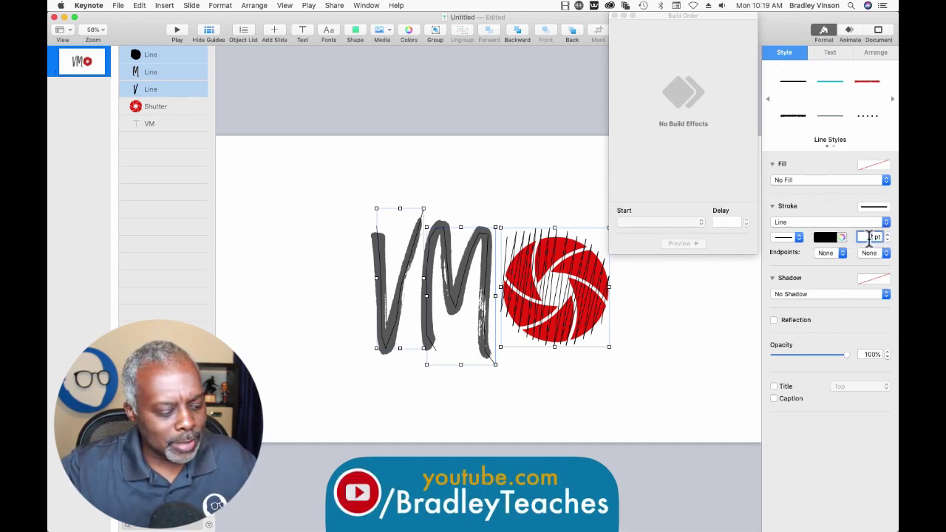
{"action": "type", "text": "60"}
{"action": "key", "text": "Return"}
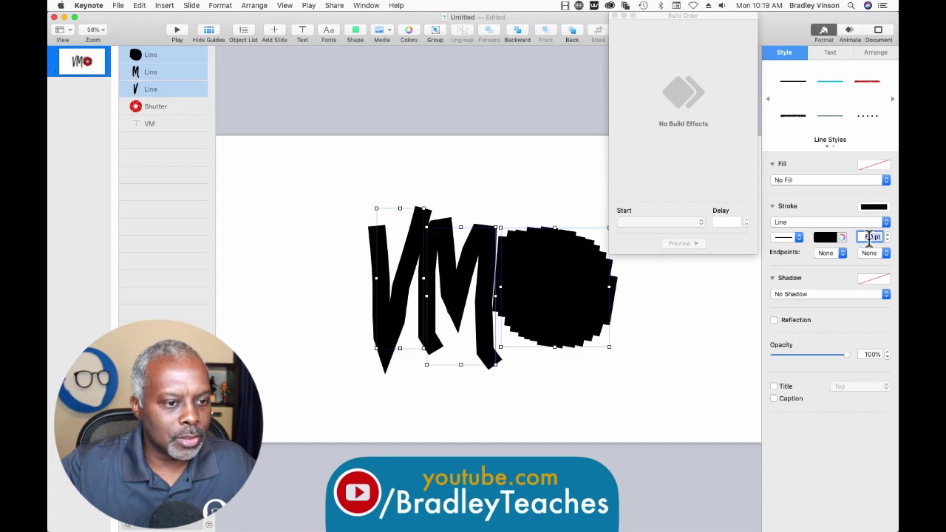
Change the slide background colour fill from white to orange
{"action": "left_click", "coordinate": [562, 395]}
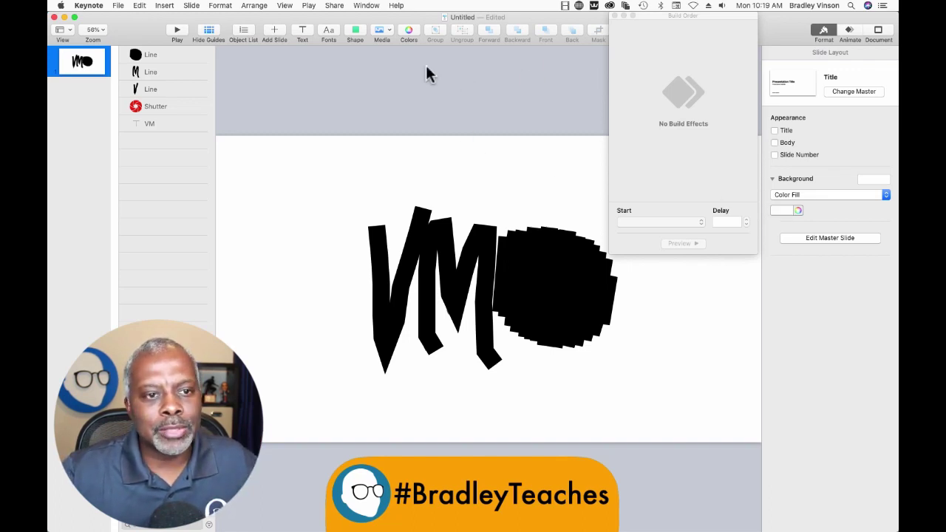
{"action": "left_click", "coordinate": [780, 212]}
{"action": "left_click", "coordinate": [794, 250]}
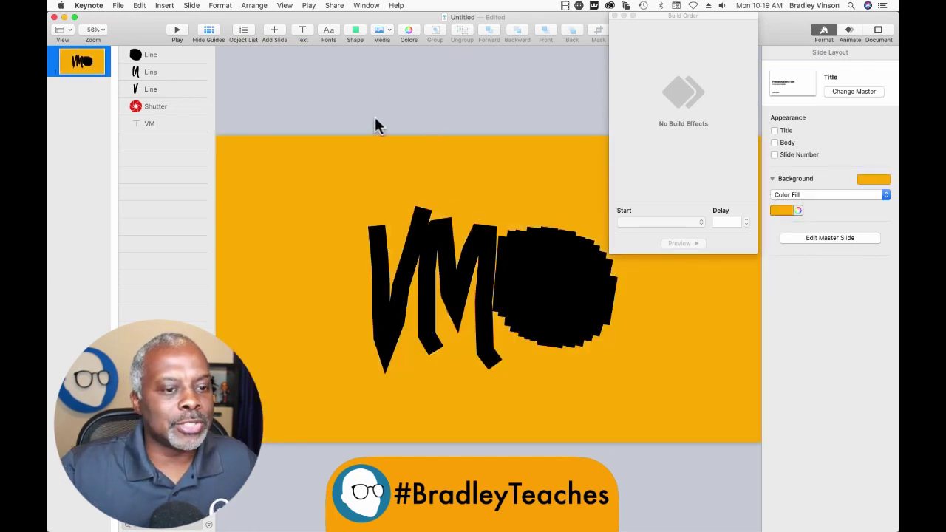
Select all three line objects and give them a Line Draw build-out effect
{"action": "left_click", "coordinate": [156, 60]}
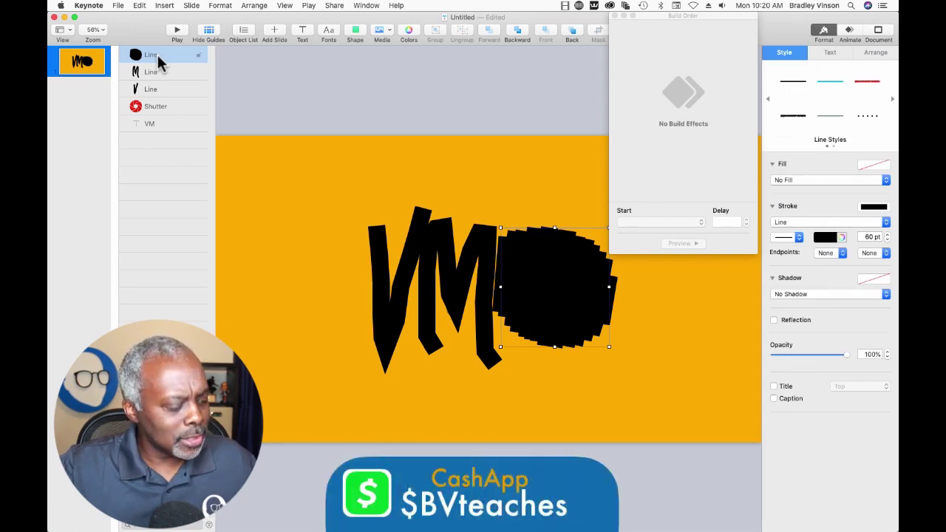
{"action": "left_click", "coordinate": [151, 87], "text": "shift"}
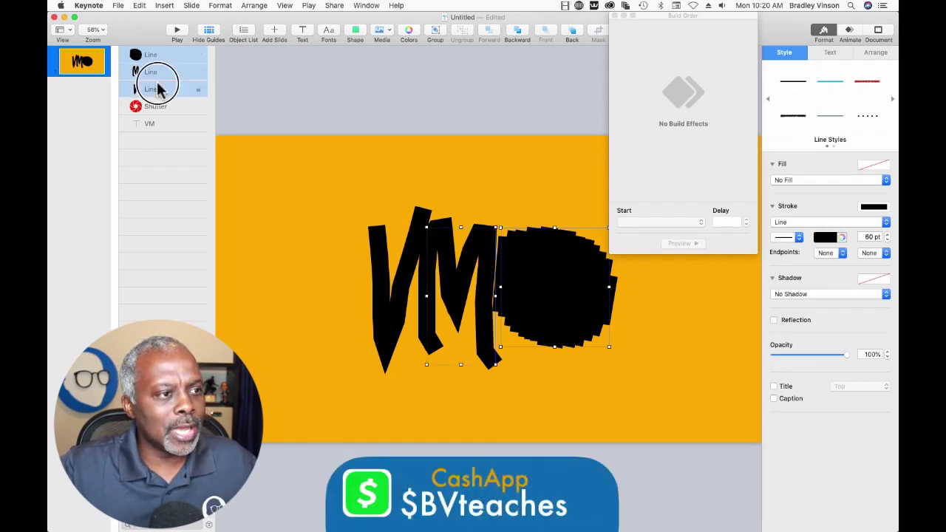
{"action": "left_click", "coordinate": [844, 34]}
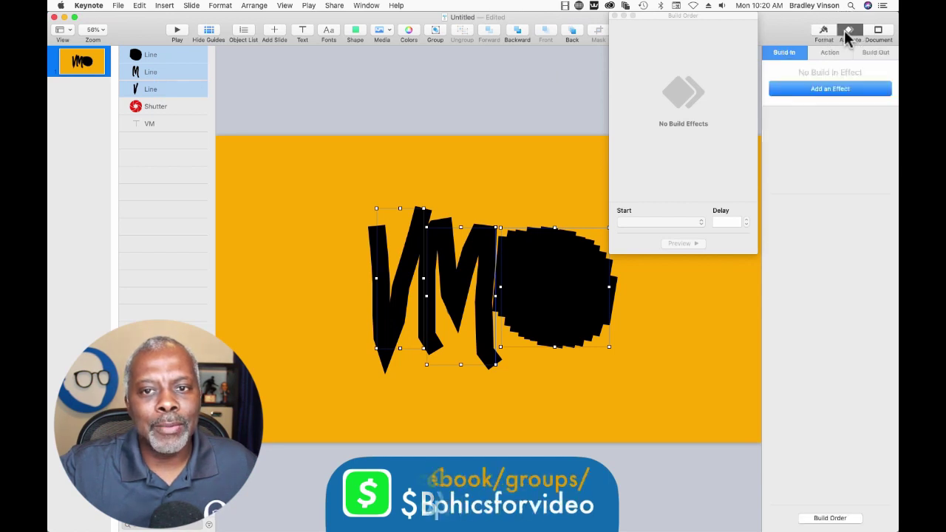
{"action": "left_click", "coordinate": [876, 52]}
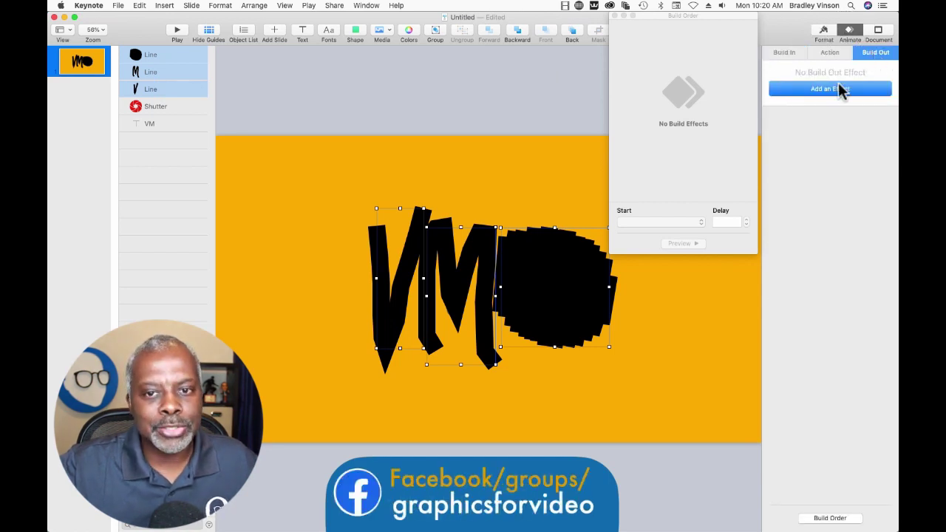
{"action": "left_click", "coordinate": [829, 89]}
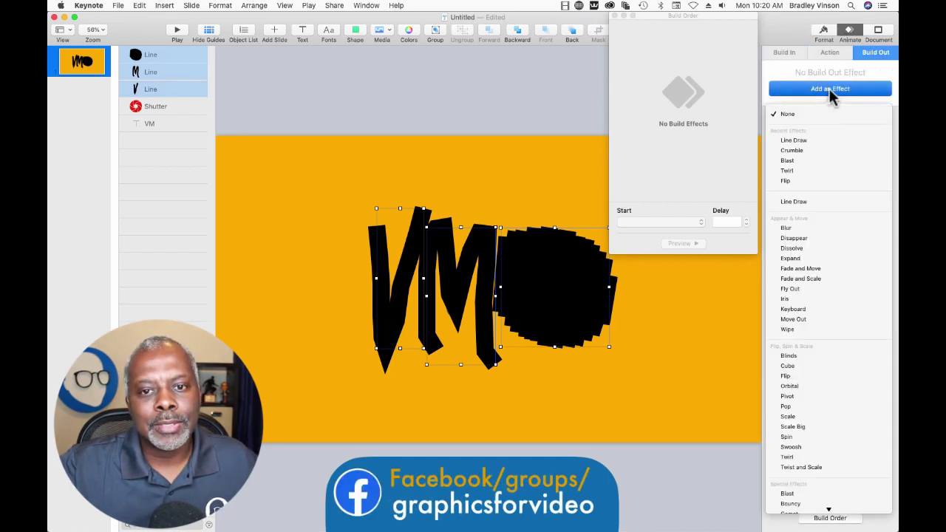
{"action": "left_click", "coordinate": [793, 140]}
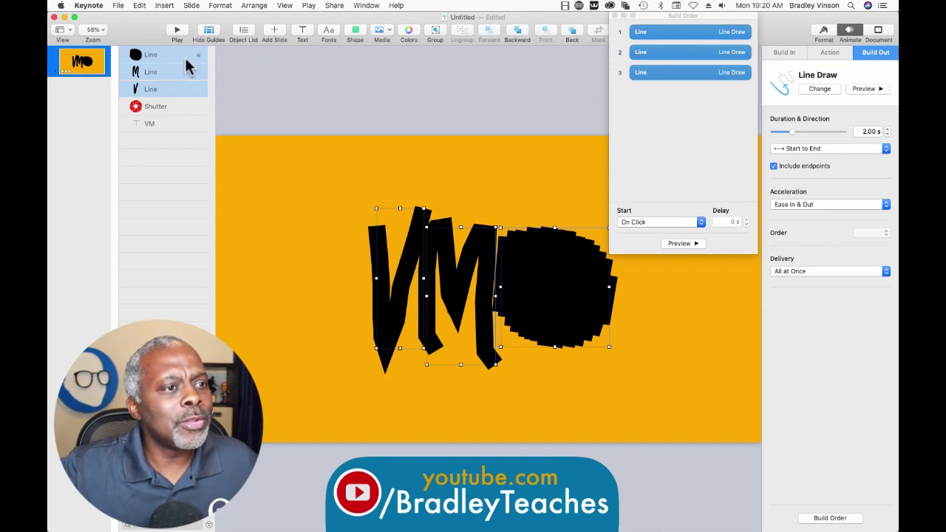
Rename the three line objects as cam, m and v to match the logo parts they cover
{"action": "left_click_drag", "start_coordinate": [175, 81], "coordinate": [149, 64]}
{"action": "left_click", "coordinate": [151, 54]}
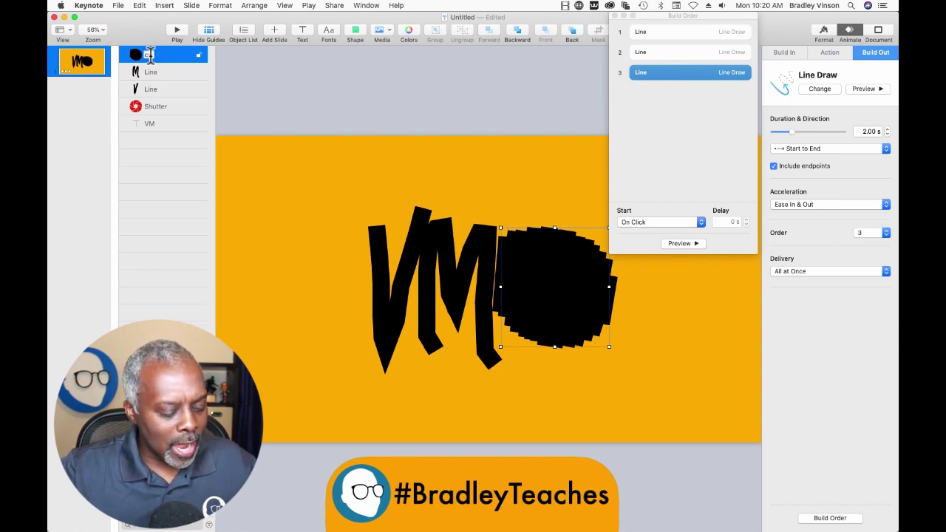
{"action": "left_click", "coordinate": [149, 74]}
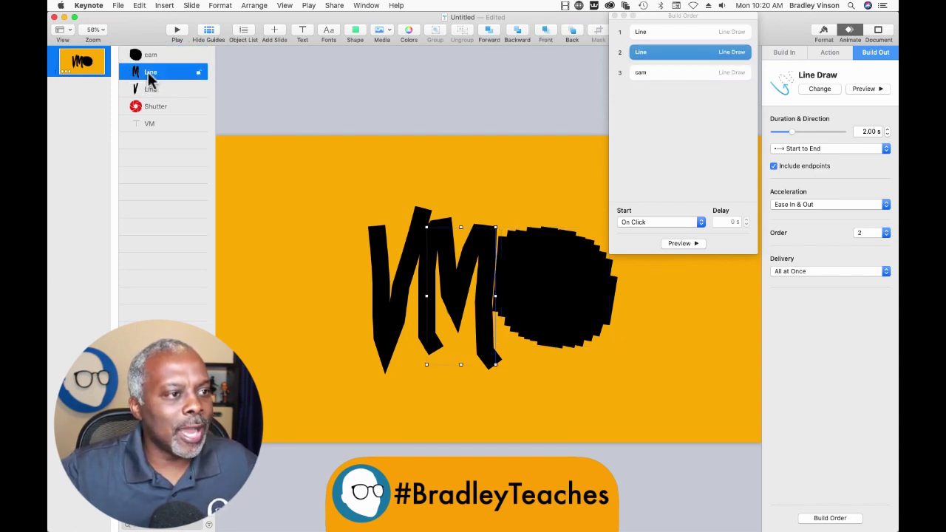
{"action": "left_click", "coordinate": [150, 72]}
{"action": "type", "text": "m"}
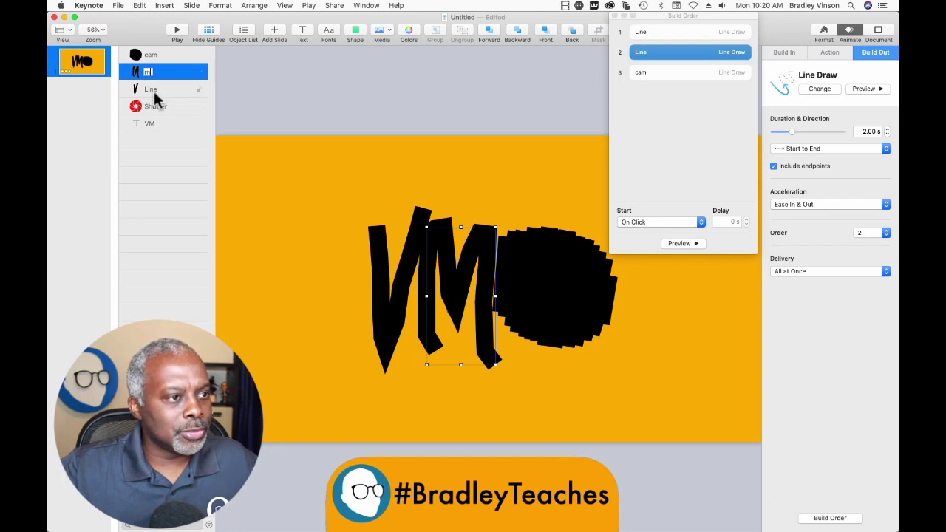
{"action": "double_click", "coordinate": [152, 89]}
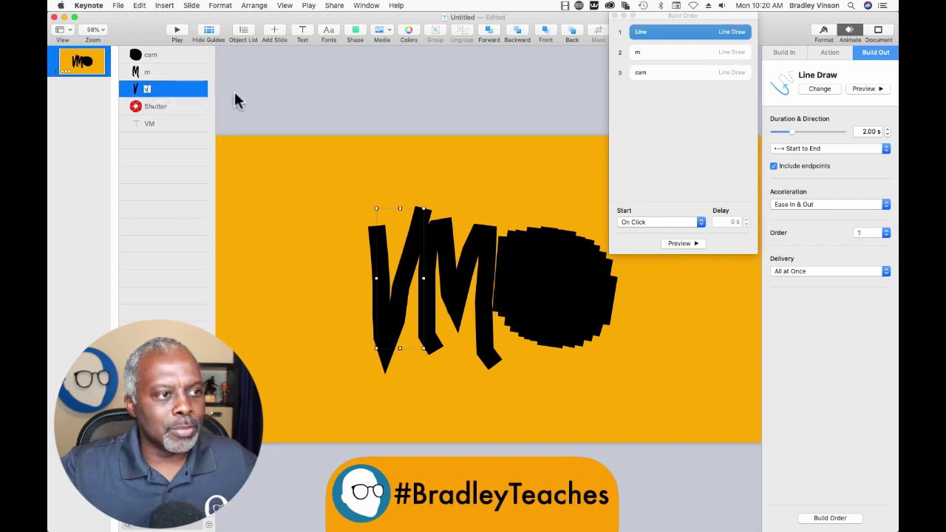
{"action": "left_click", "coordinate": [644, 138]}
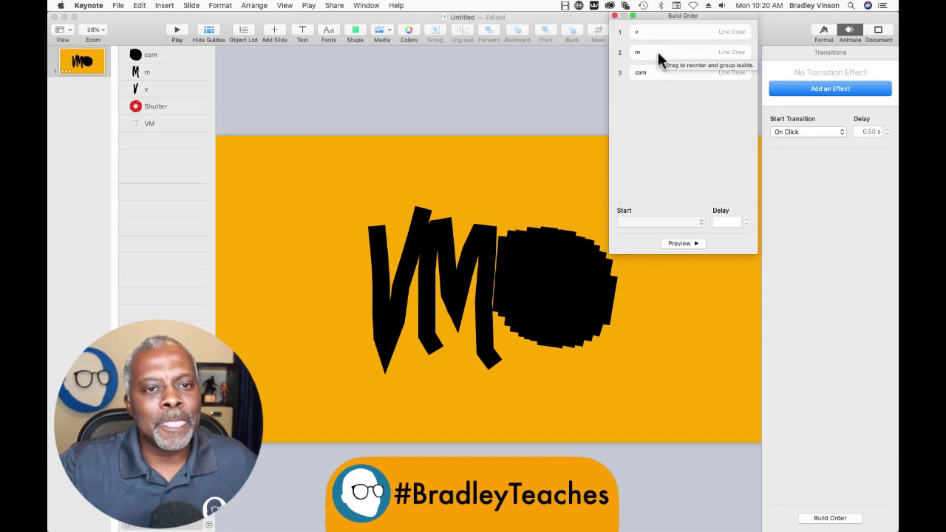
Group the v, m and cam builds into one sequence and start the v build After Transition with a 2-second delay
{"action": "mouse_move", "coordinate": [657, 49]}
{"action": "left_mouse_down"}
{"action": "mouse_move", "coordinate": [661, 36]}
{"action": "mouse_move", "coordinate": [662, 63]}
{"action": "mouse_move", "coordinate": [647, 59]}
{"action": "left_mouse_up"}
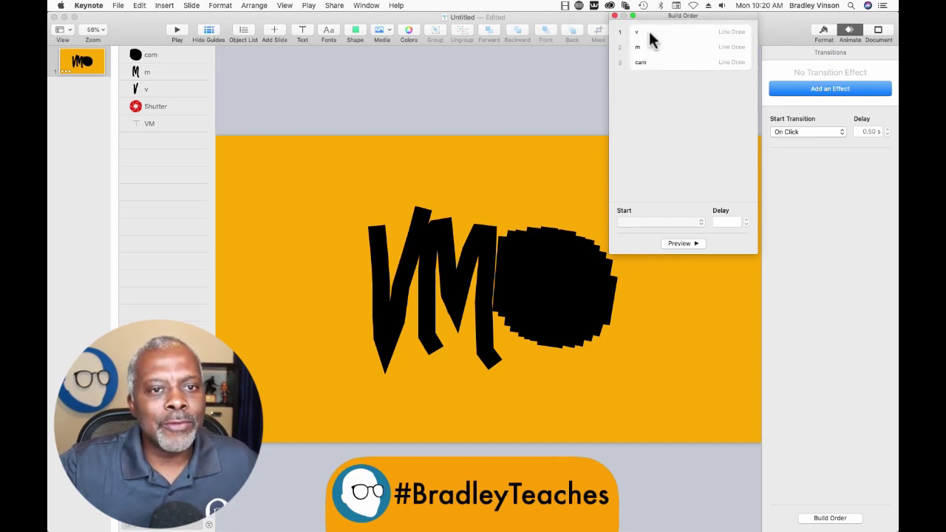
{"action": "left_click", "coordinate": [650, 33]}
{"action": "left_click", "coordinate": [667, 221]}
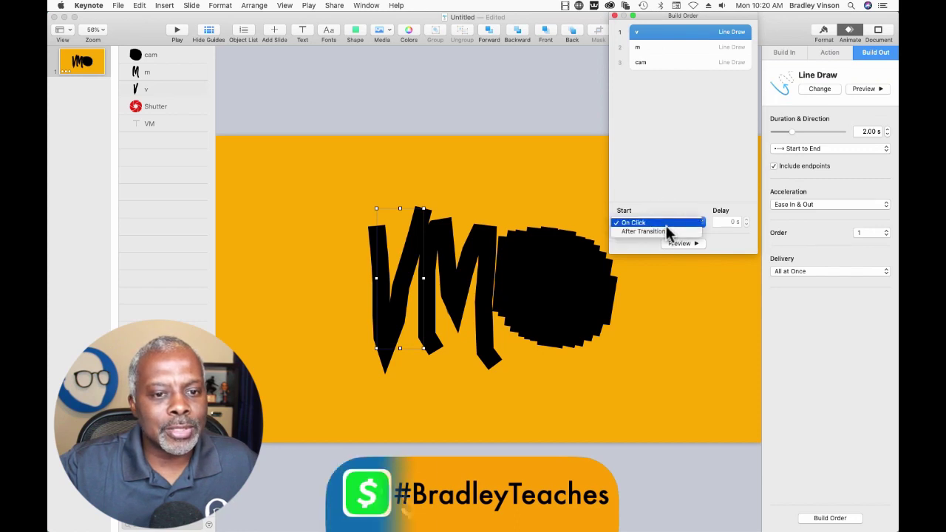
{"action": "left_click", "coordinate": [643, 231]}
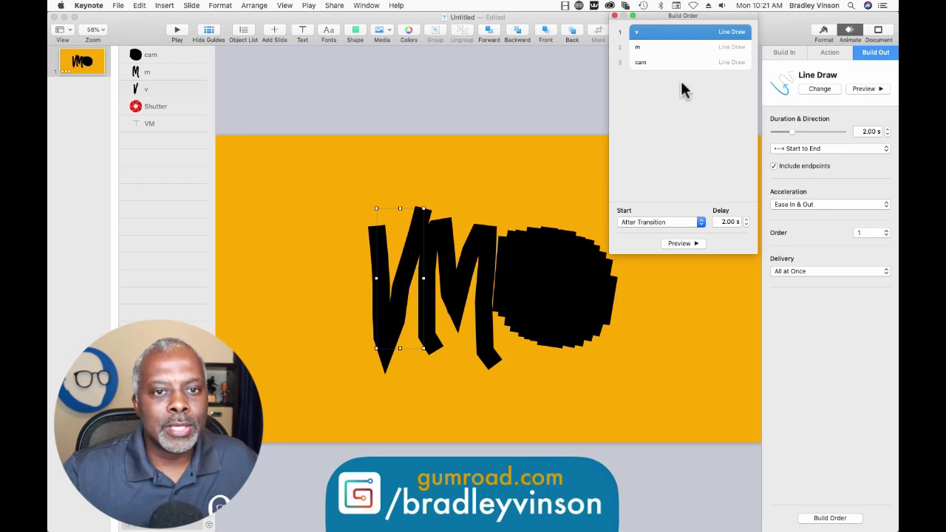
{"action": "left_click", "coordinate": [685, 46]}
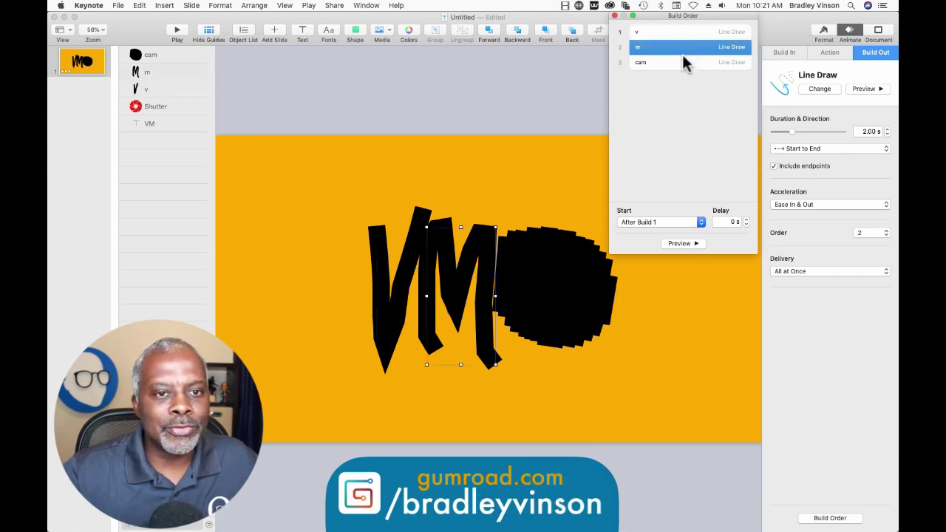
{"action": "left_click", "coordinate": [680, 62]}
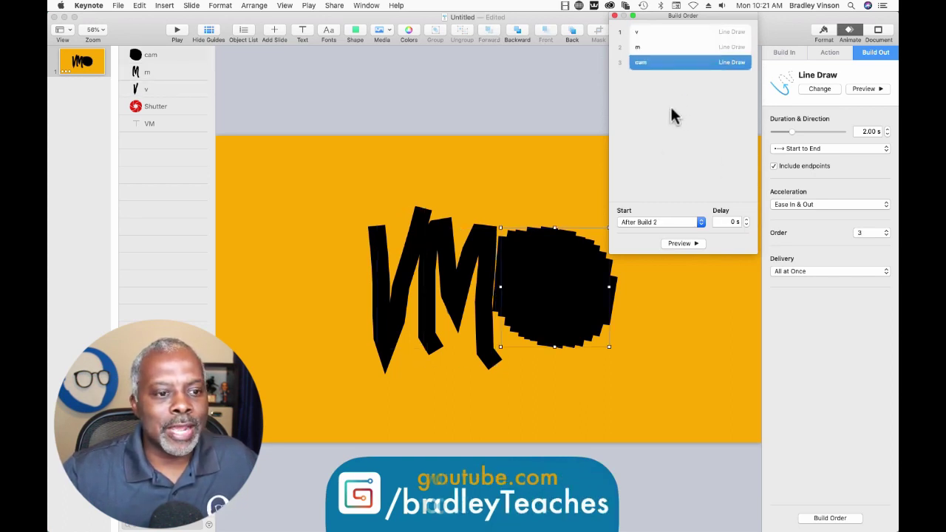
Shorten the Line Draw duration to 0.80 s for the v build and 0.70 s for the m build
{"action": "left_click", "coordinate": [664, 33]}
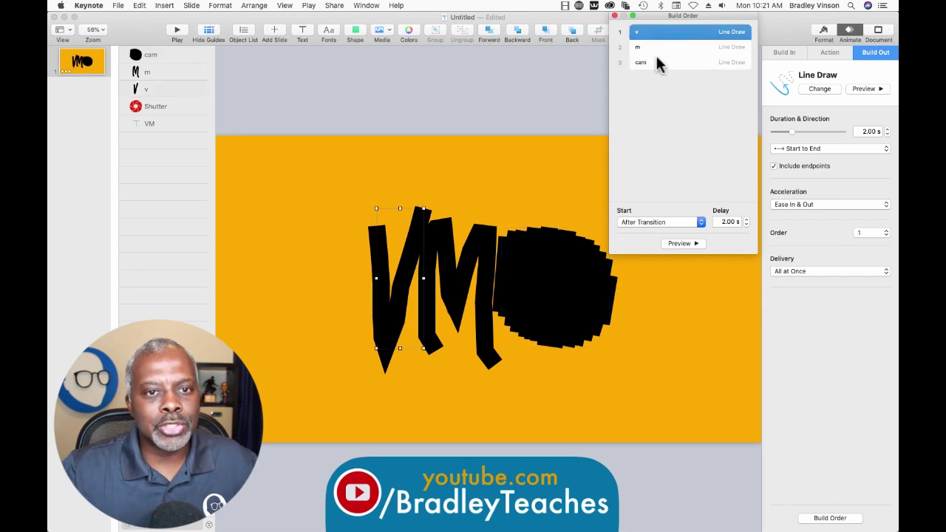
{"action": "left_click_drag", "start_coordinate": [789, 132], "coordinate": [783, 139]}
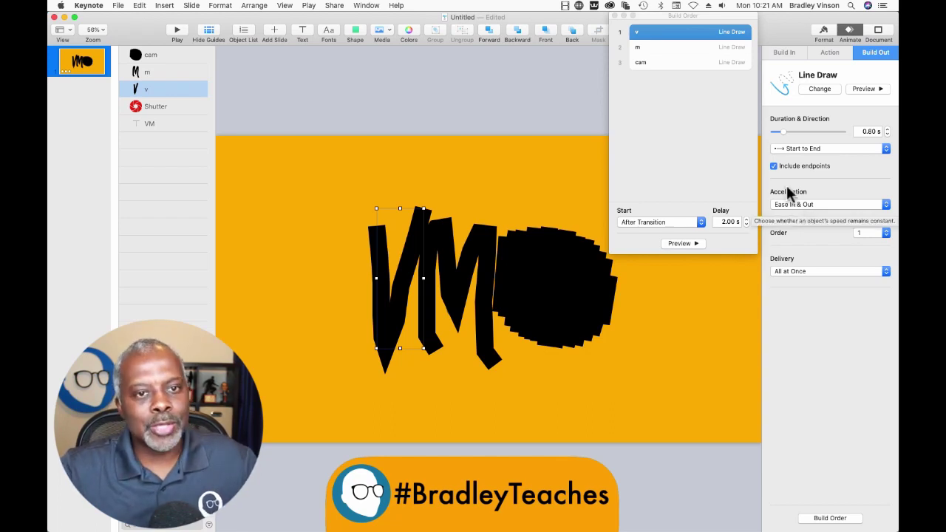
{"action": "left_click", "coordinate": [673, 49]}
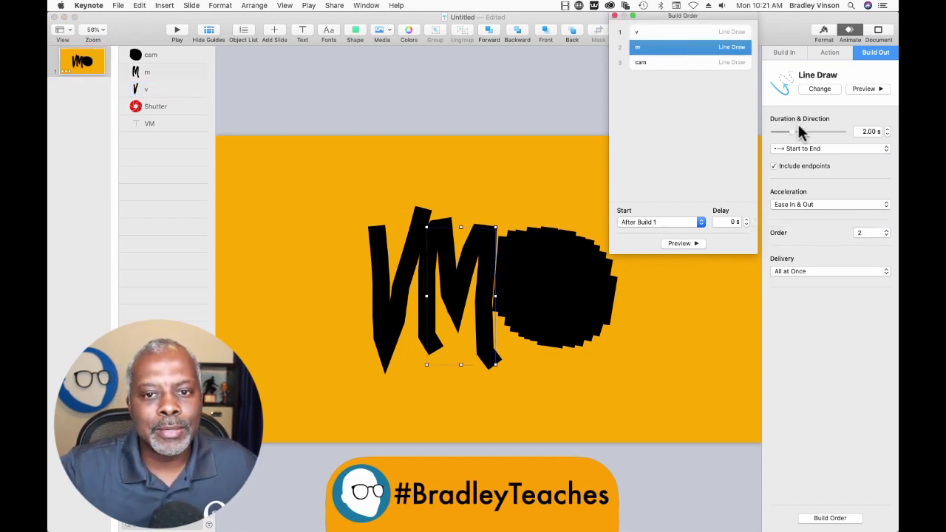
{"action": "left_click_drag", "start_coordinate": [792, 130], "coordinate": [782, 132]}
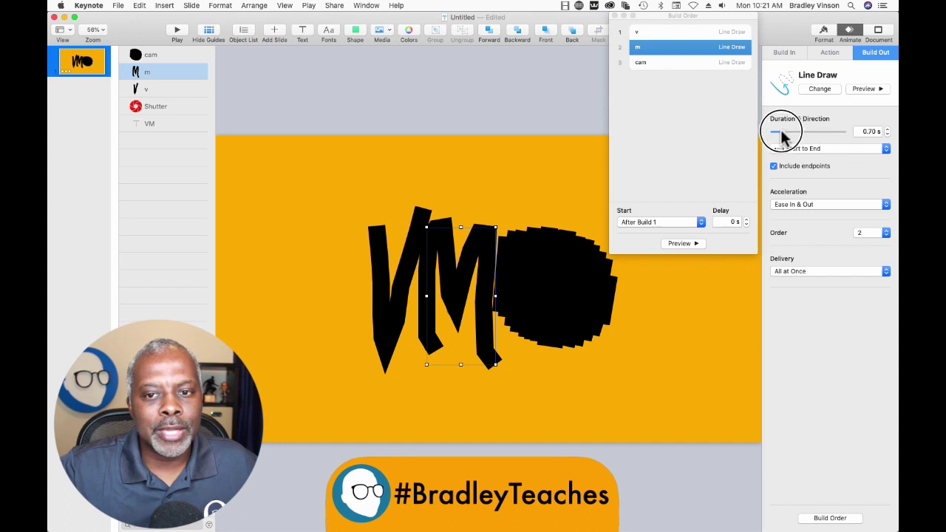
Preview the full sequence of line build-outs on the slide
{"action": "left_click", "coordinate": [672, 64]}
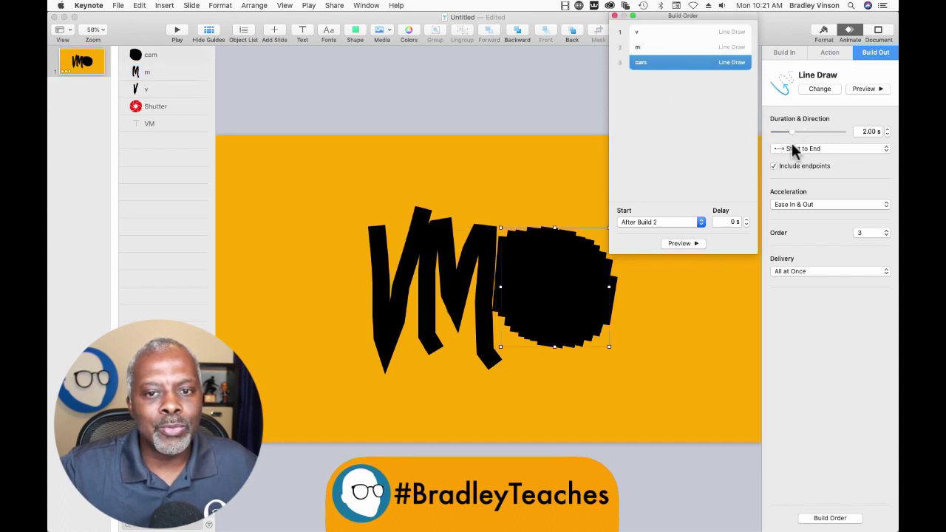
{"action": "left_click", "coordinate": [687, 241]}
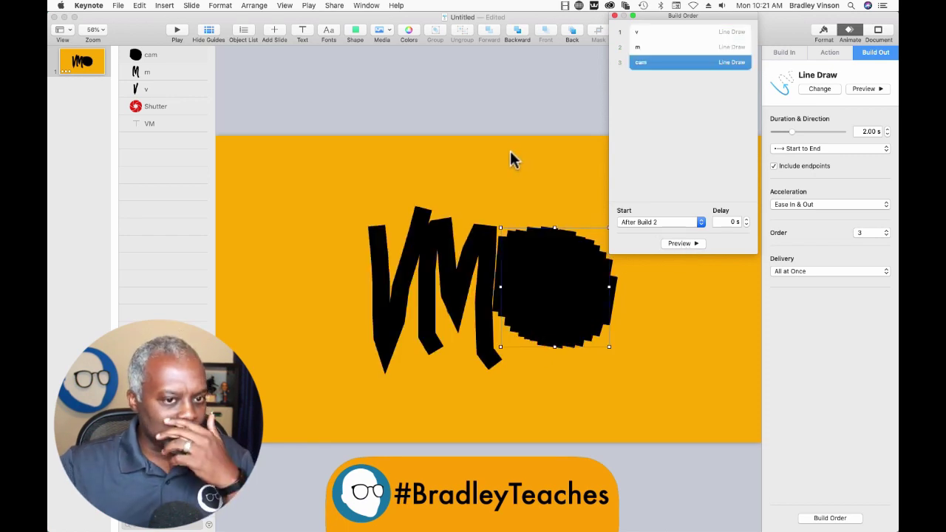
{"action": "left_click", "coordinate": [498, 97]}
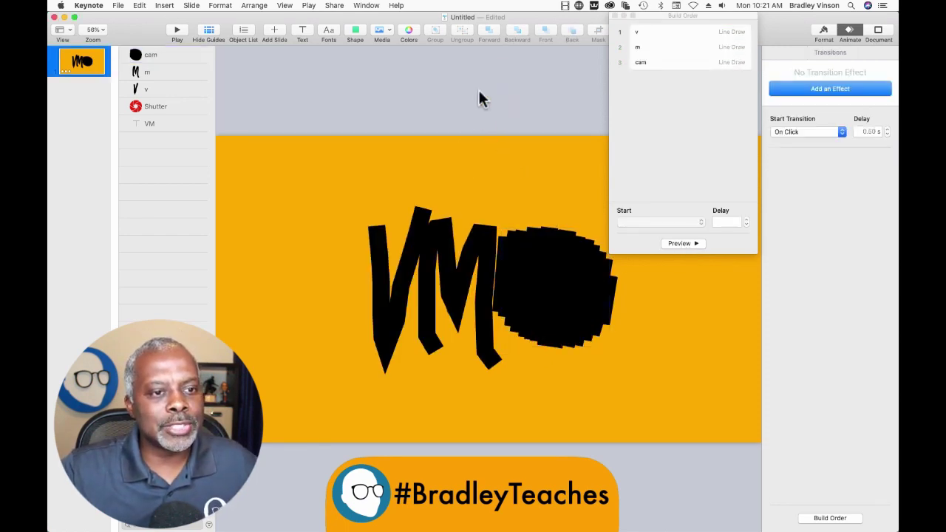
Set the slide background colour fill to black
{"action": "left_click", "coordinate": [822, 35]}
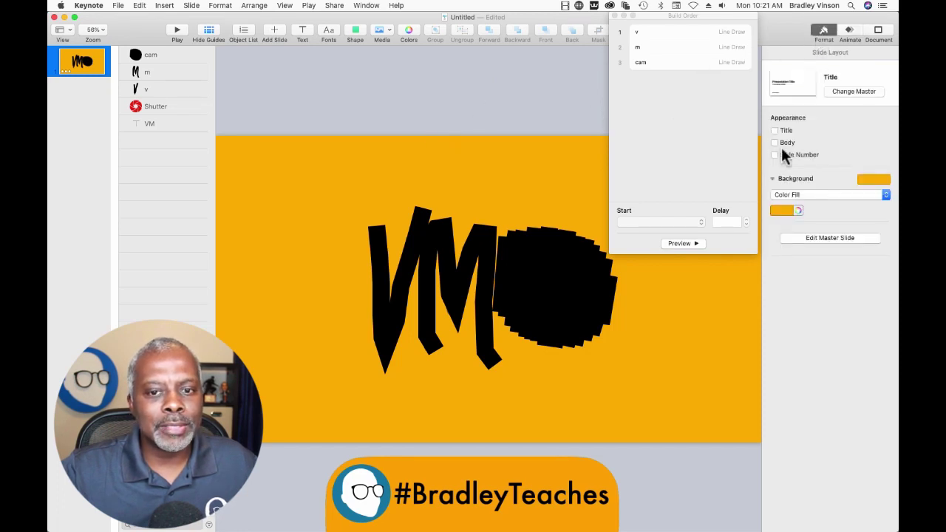
{"action": "left_click", "coordinate": [776, 212]}
{"action": "left_click", "coordinate": [815, 272]}
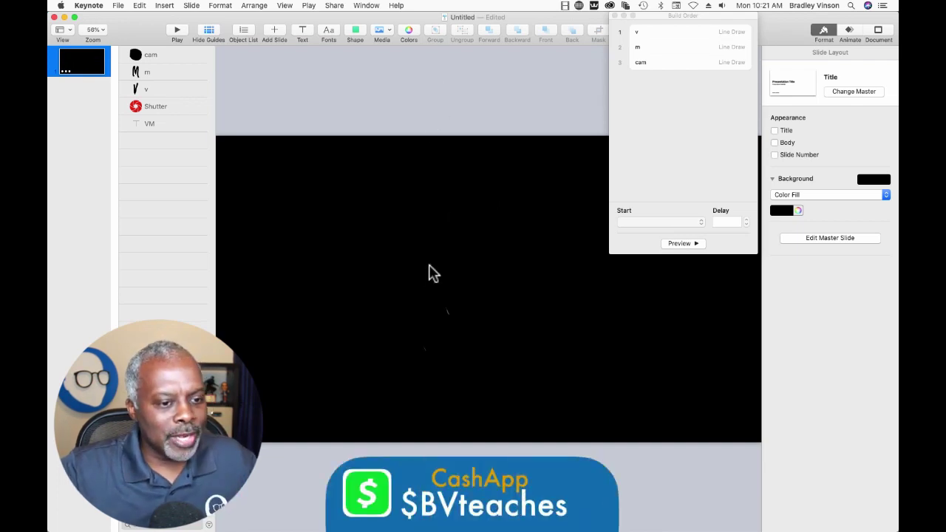
Thicken the m line's stroke in small increments past 66 pt so that it covers the whole letter M
{"action": "left_click", "coordinate": [431, 319]}
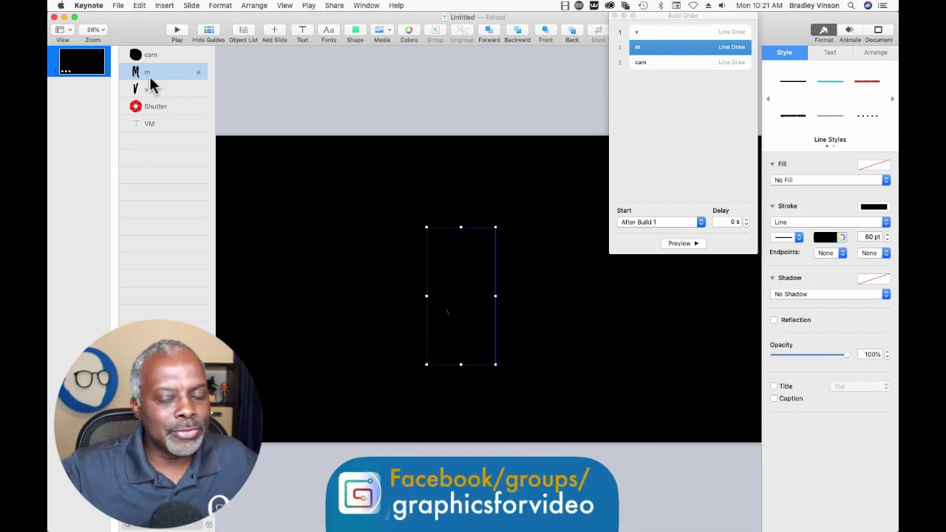
{"action": "left_click", "coordinate": [888, 235]}
{"action": "left_click", "coordinate": [888, 235]}
{"action": "left_click", "coordinate": [888, 234]}
{"action": "left_click", "coordinate": [888, 235]}
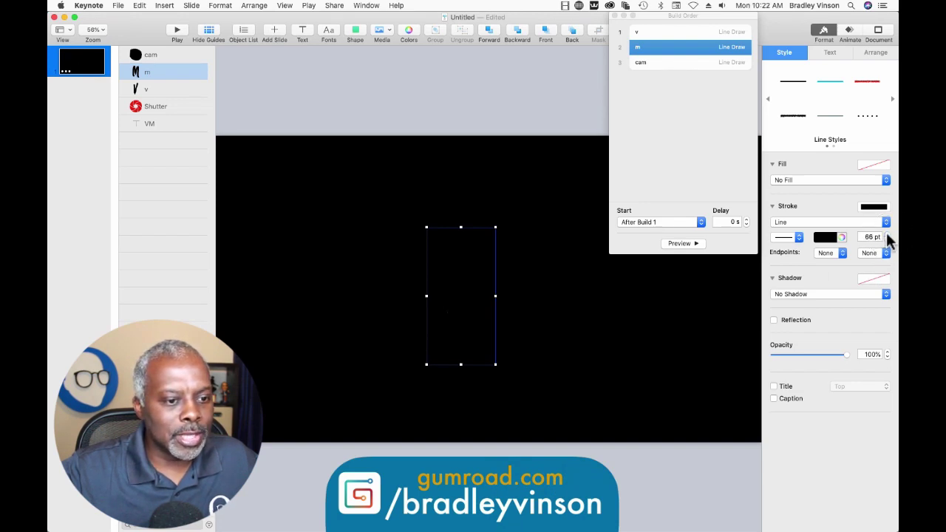
{"action": "left_click", "coordinate": [888, 234]}
{"action": "left_click", "coordinate": [888, 234]}
{"action": "left_click", "coordinate": [448, 114]}
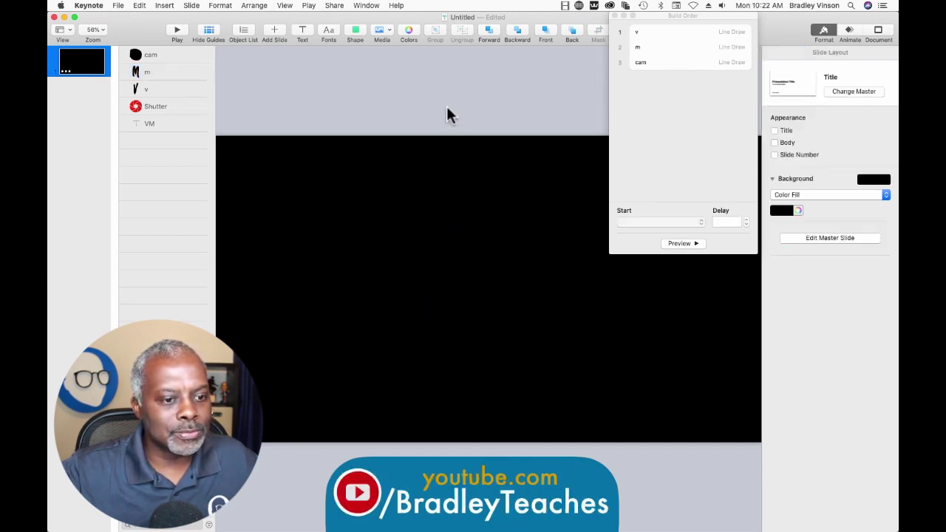
Preview the line build-outs against the black background and set the VM text colour to white
{"action": "left_click", "coordinate": [678, 245]}
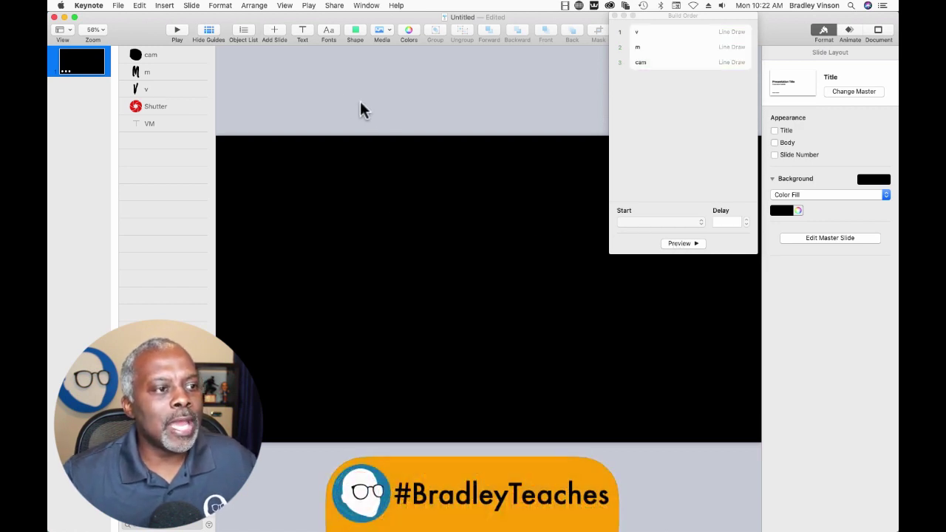
{"action": "left_click", "coordinate": [138, 125]}
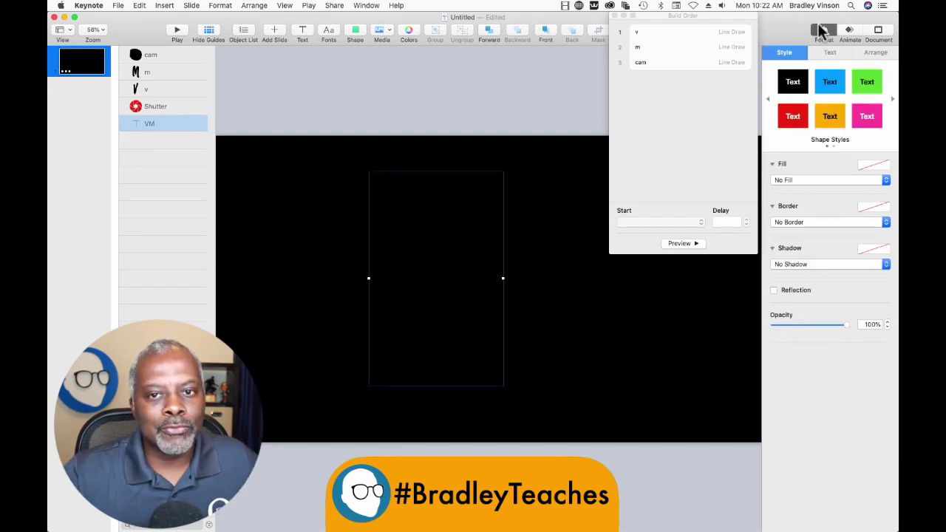
{"action": "left_click", "coordinate": [829, 54]}
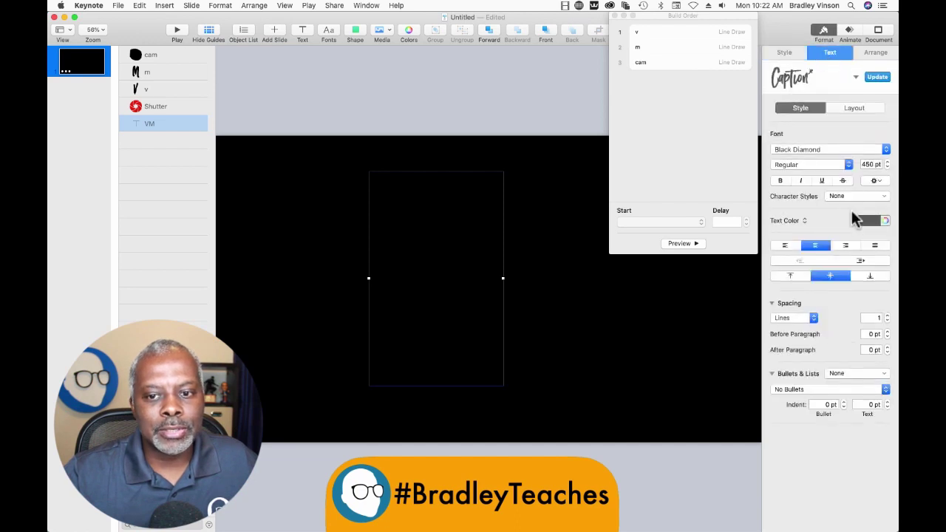
{"action": "left_click", "coordinate": [864, 221]}
{"action": "left_click", "coordinate": [785, 282]}
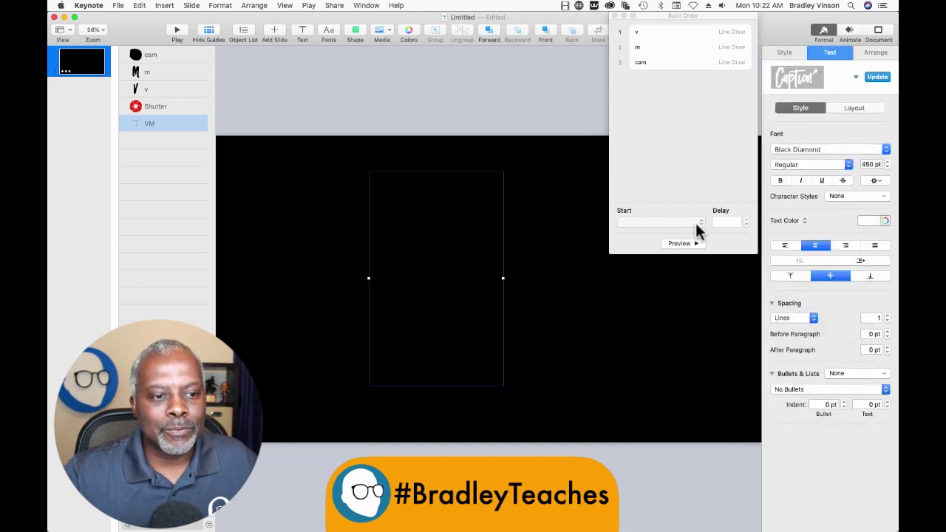
{"action": "left_click", "coordinate": [532, 98]}
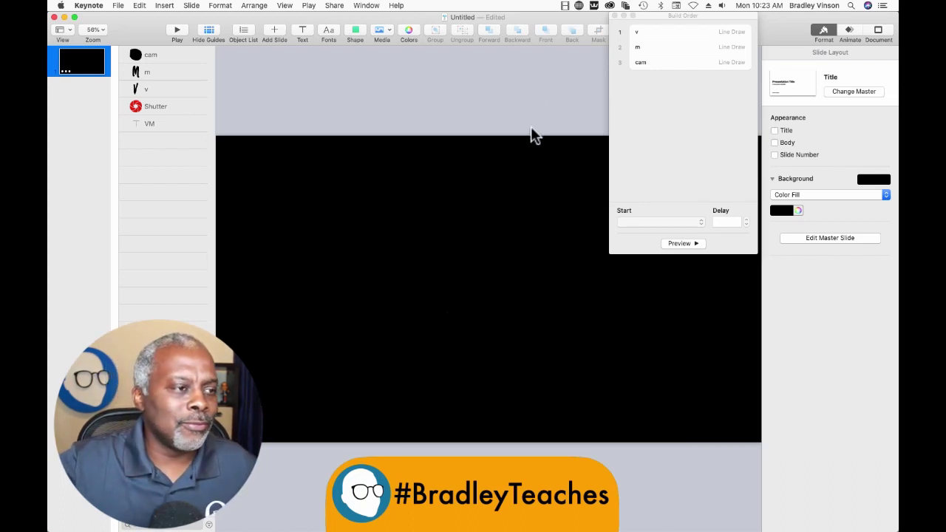
Export the presentation as a movie named vm.mov to the Desktop, with 0 seconds before the next slide and 0 seconds before the next build
{"action": "left_click", "coordinate": [117, 6]}
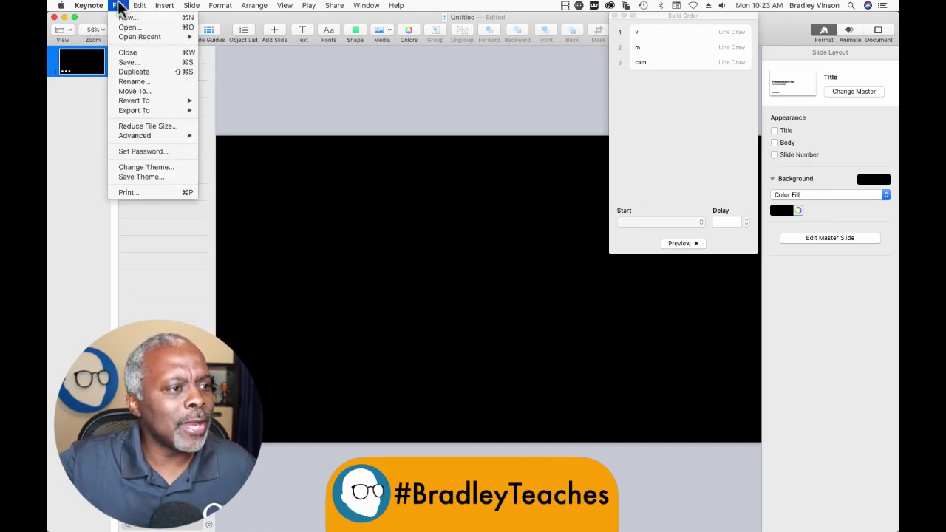
{"action": "mouse_move", "coordinate": [135, 112]}
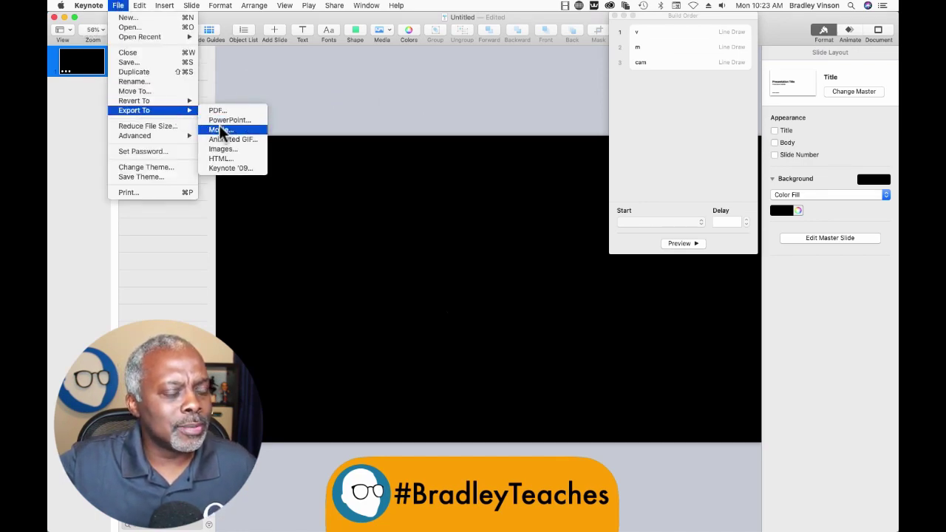
{"action": "left_click", "coordinate": [222, 131]}
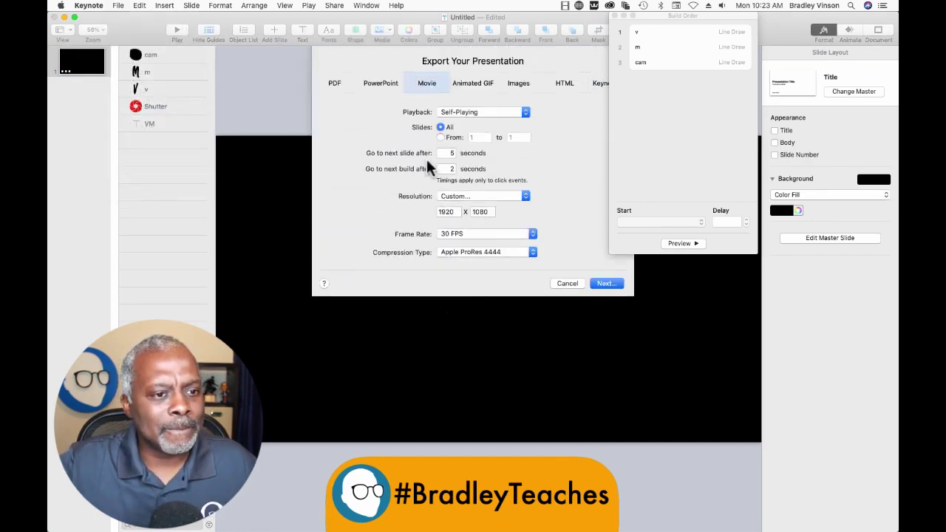
{"action": "type", "text": "0"}
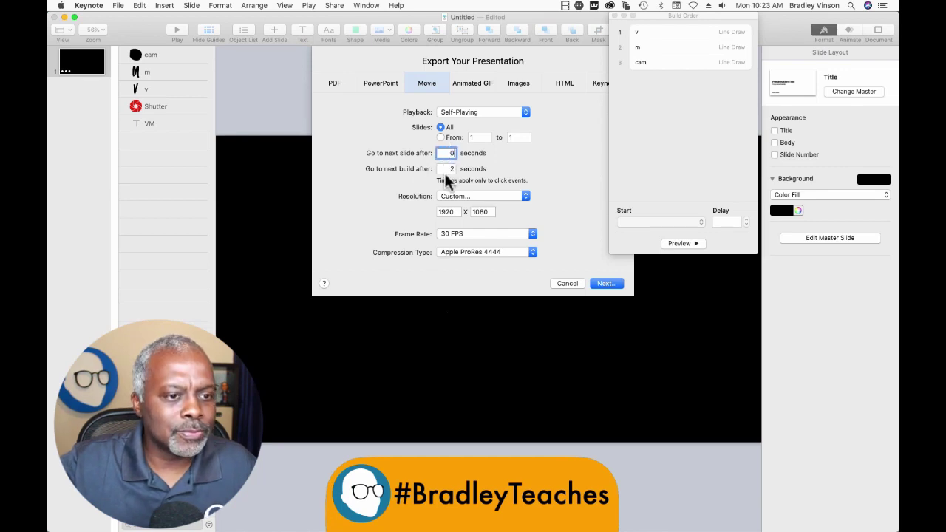
{"action": "double_click", "coordinate": [445, 170]}
{"action": "type", "text": "0"}
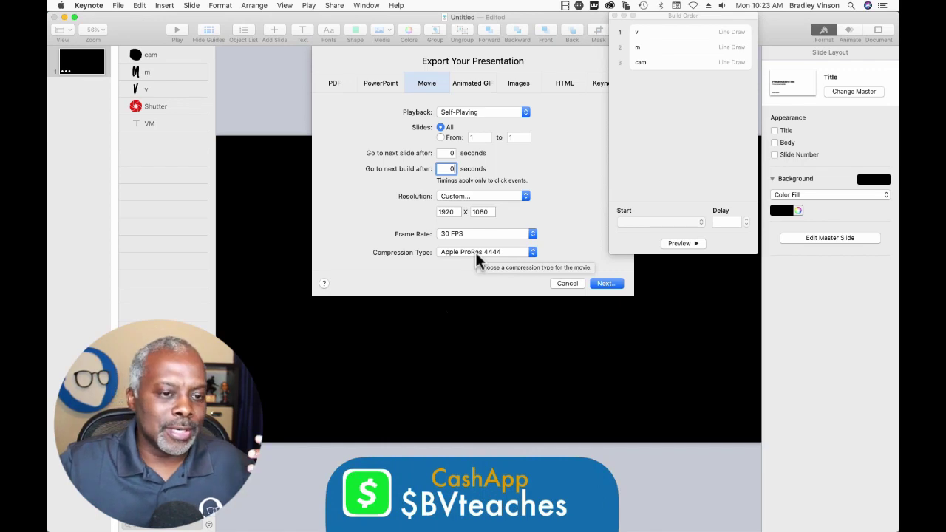
{"action": "left_click", "coordinate": [604, 284]}
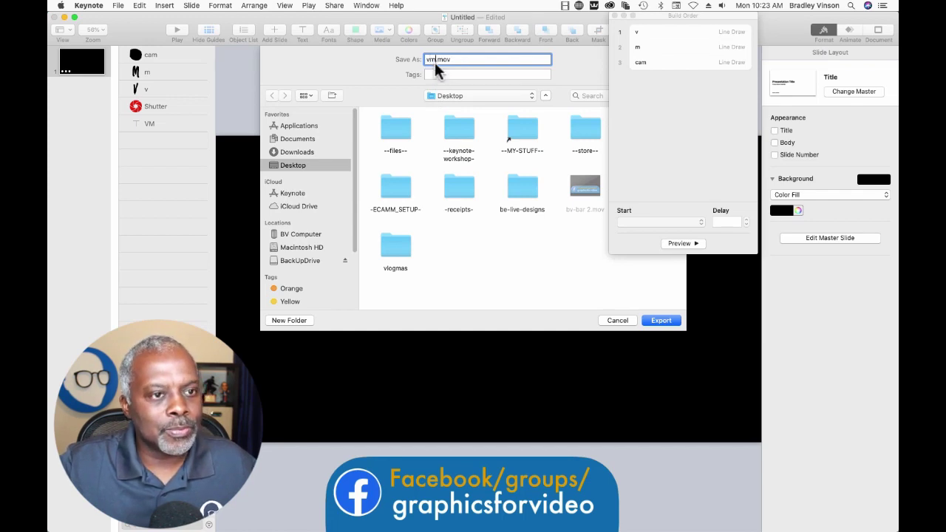
{"action": "left_click", "coordinate": [672, 324]}
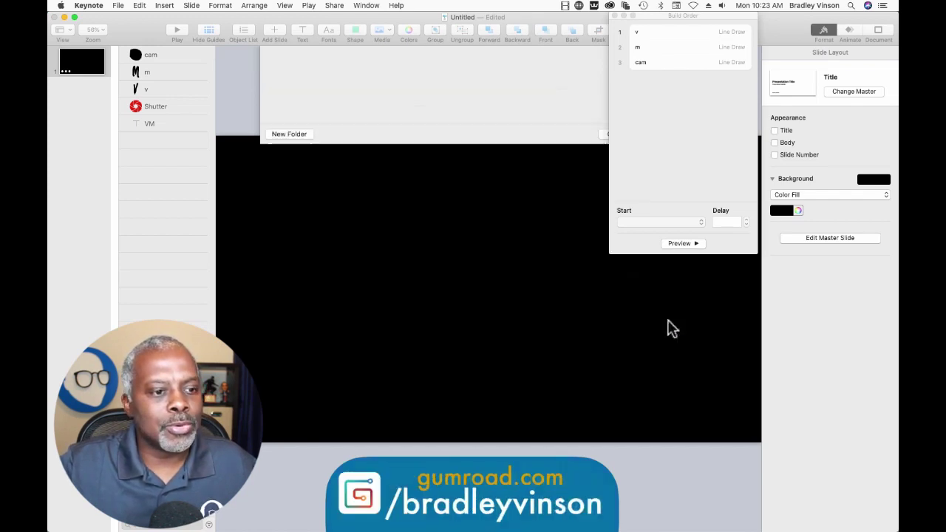